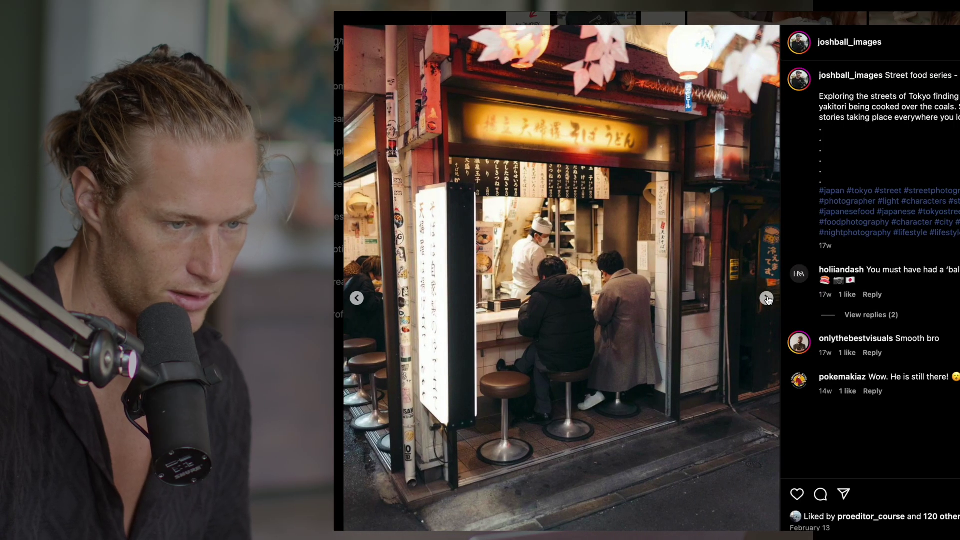
pyautogui.click(767, 299)
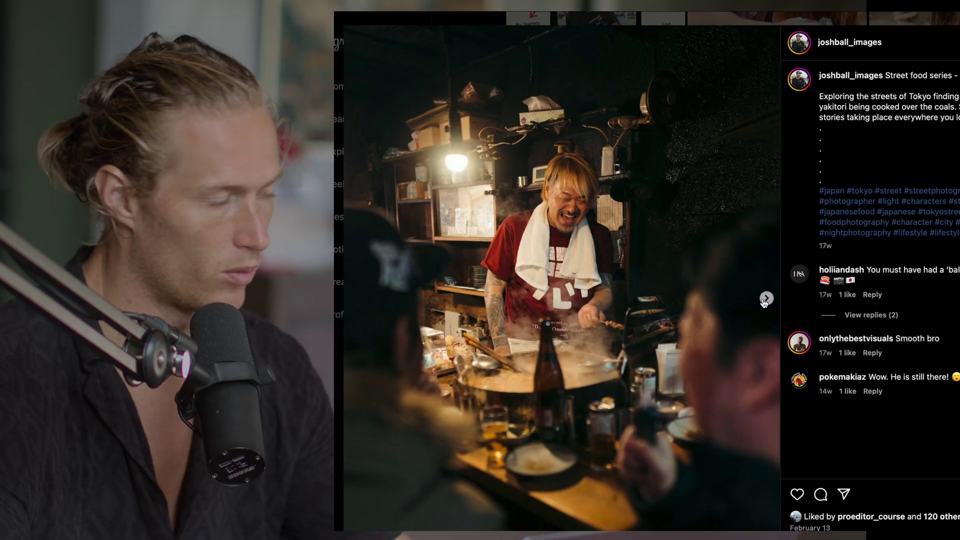
# Browse through the photos of the Tokyo street food series post on Instagram
pyautogui.click(767, 299)
pyautogui.click(766, 299)
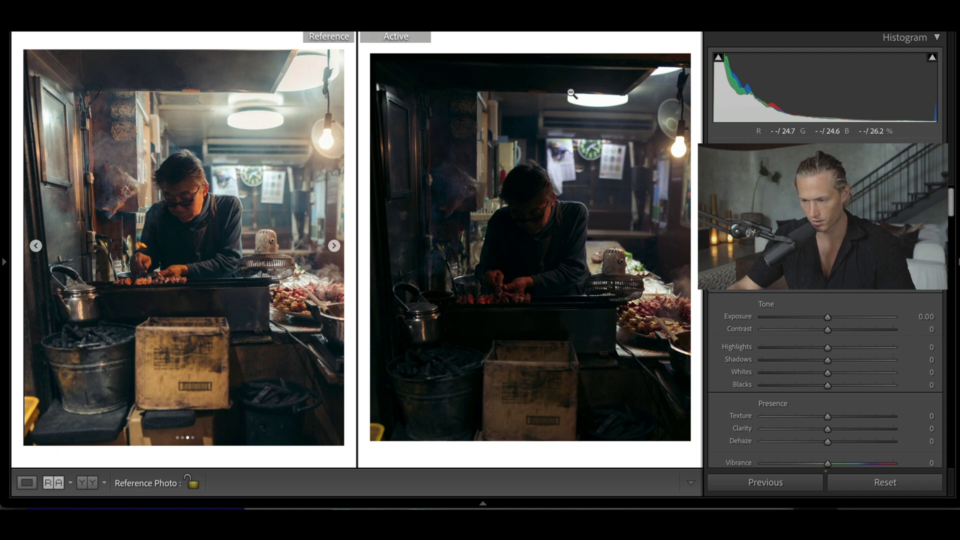
# In Lightroom Classic, compare the active photo with and without its tone curve and inspect the red and green channel curves
pyautogui.scroll(-20, 853, 345)
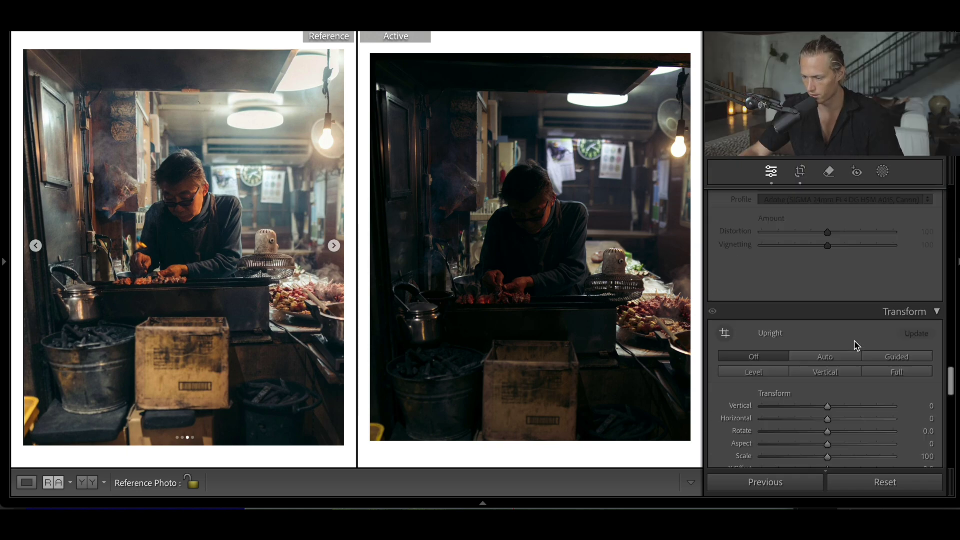
pyautogui.scroll(10, 855, 350)
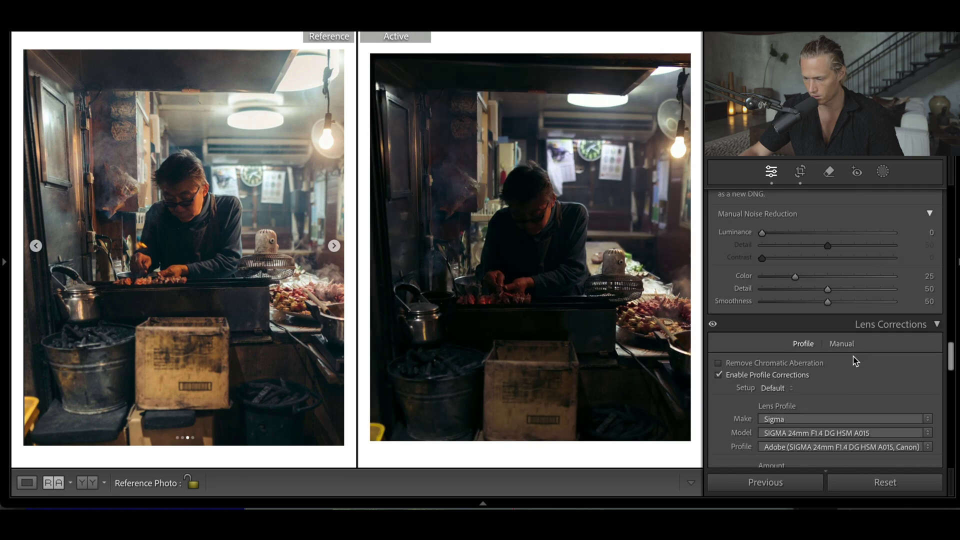
pyautogui.scroll(-2, 854, 356)
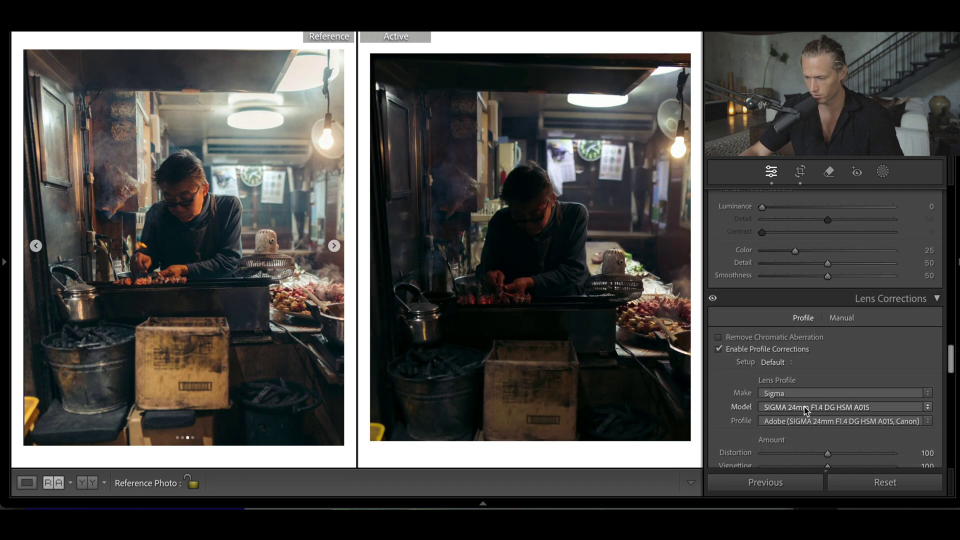
pyautogui.scroll(10, 811, 410)
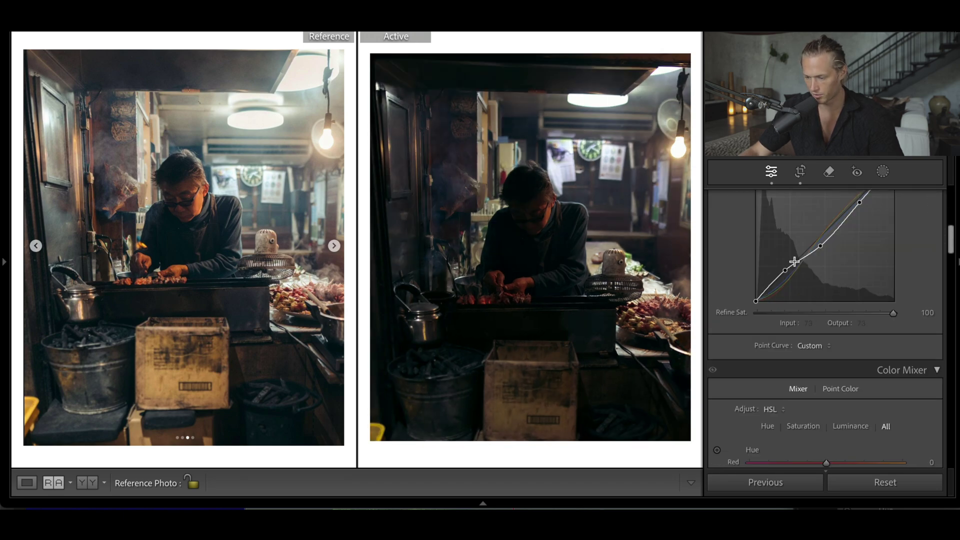
pyautogui.scroll(2, 794, 262)
pyautogui.click(713, 200)
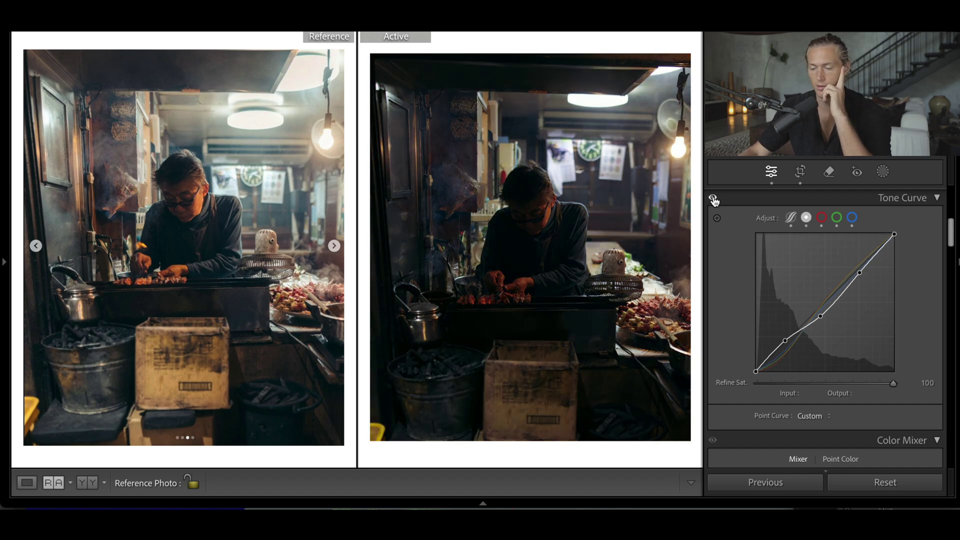
pyautogui.click(713, 200)
pyautogui.click(714, 200)
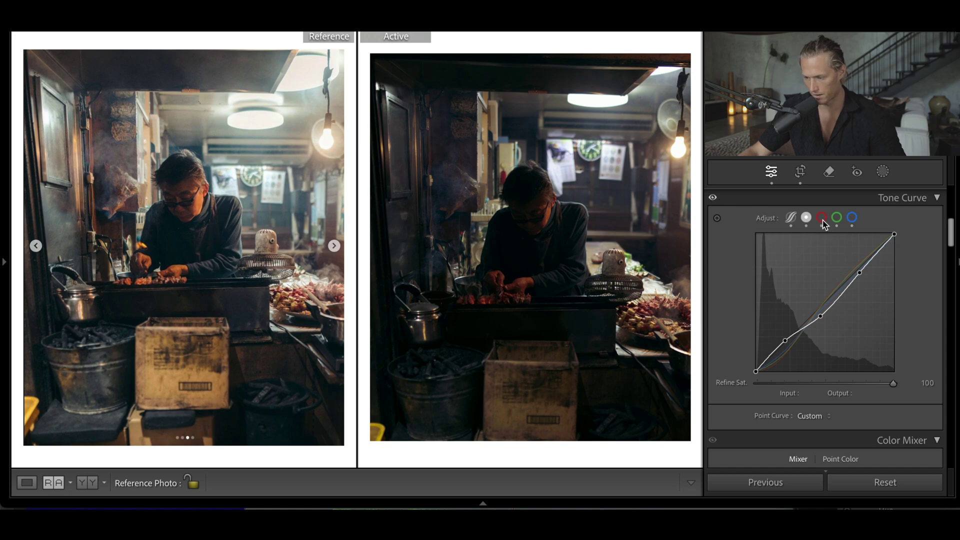
pyautogui.click(822, 218)
pyautogui.click(837, 218)
pyautogui.click(791, 218)
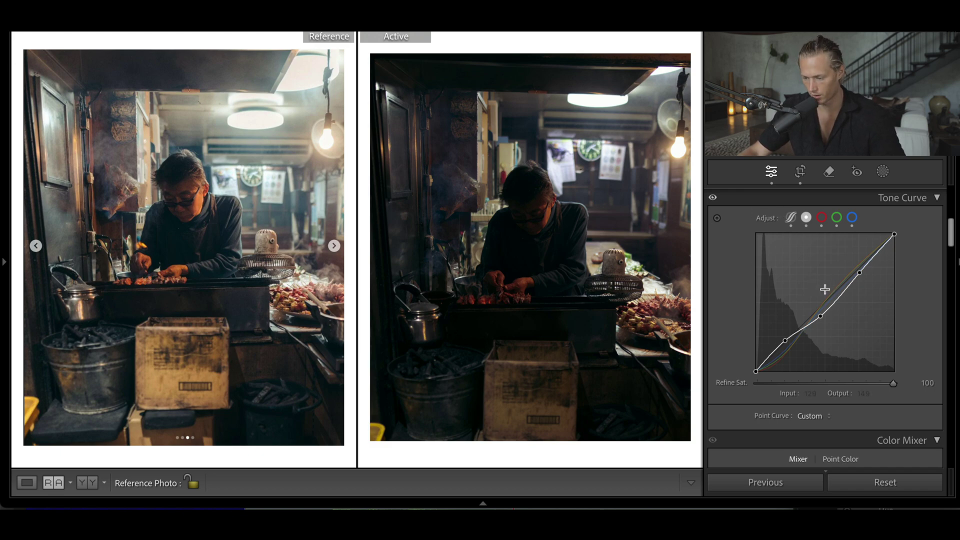
# Raise the photo's exposure to +1.30 and set the white balance temperature to 3,652
pyautogui.scroll(7, 825, 289)
pyautogui.scroll(1, 824, 291)
pyautogui.moveTo(828, 237); pyautogui.dragTo(845, 237)
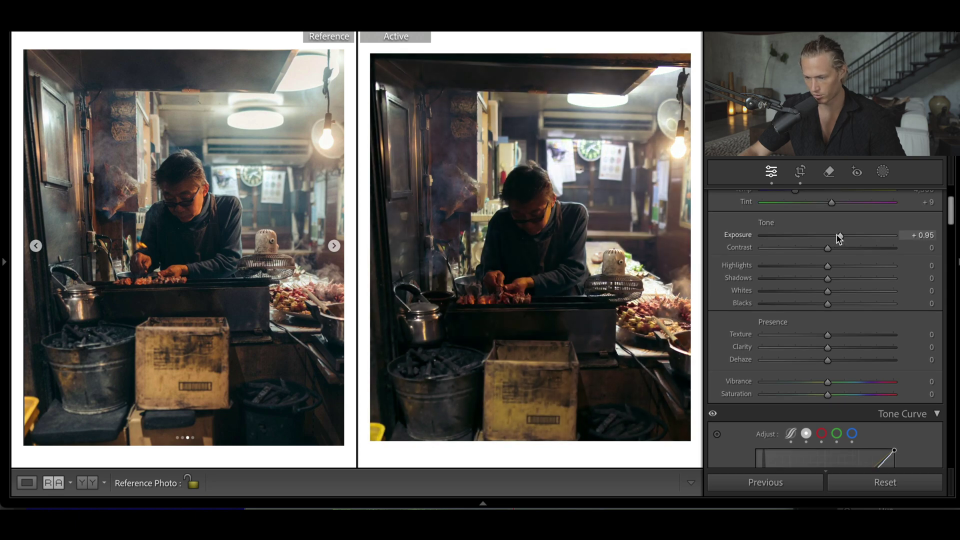
pyautogui.scroll(2, 802, 281)
pyautogui.moveTo(802, 282); pyautogui.dragTo(800, 282)
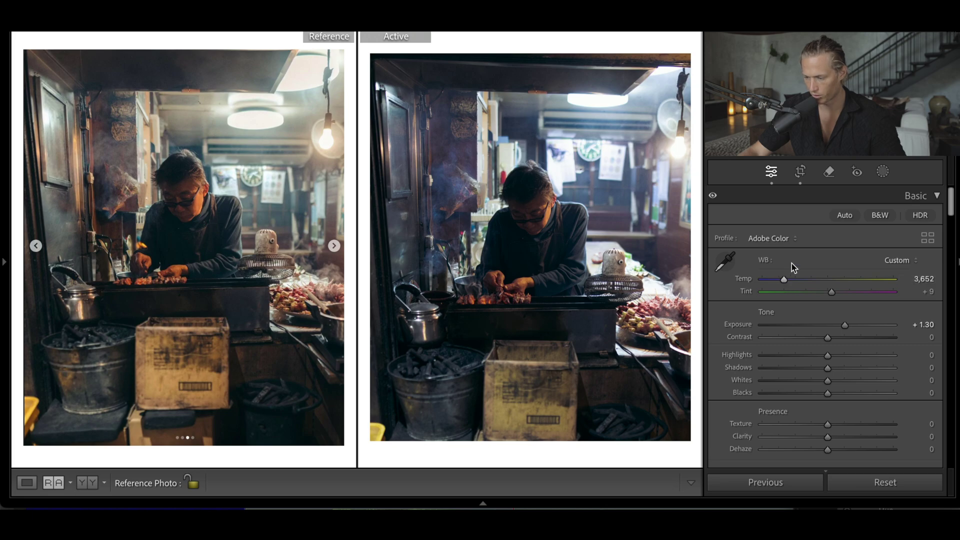
# Color grade the shadows with a saturation of 21 at hue 43
pyautogui.scroll(-10, 883, 285)
pyautogui.scroll(-8, 880, 310)
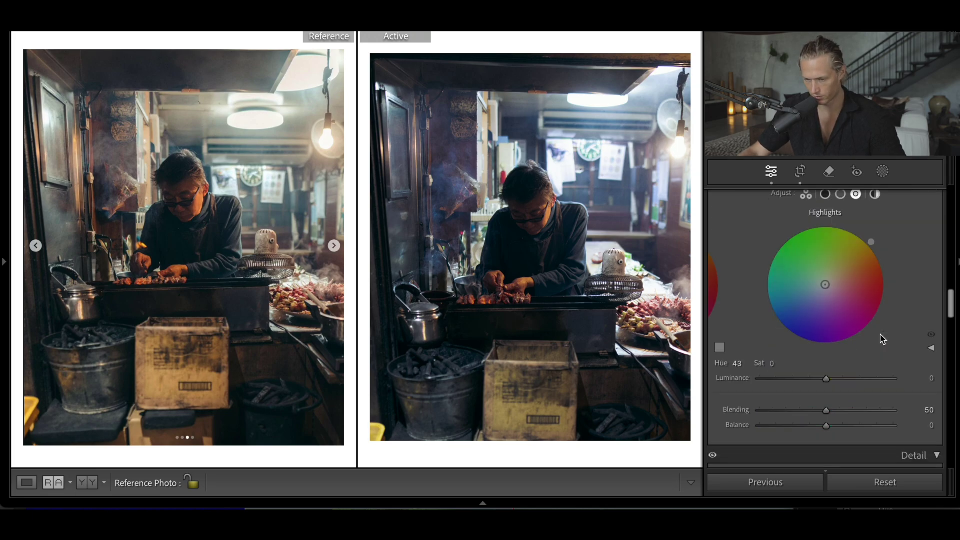
pyautogui.scroll(5, 879, 332)
pyautogui.scroll(1, 880, 332)
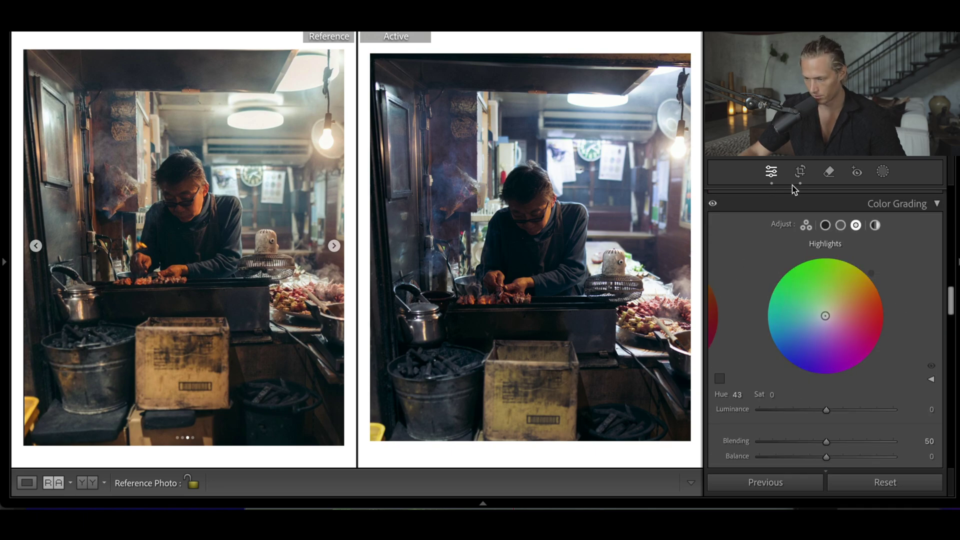
pyautogui.click(825, 226)
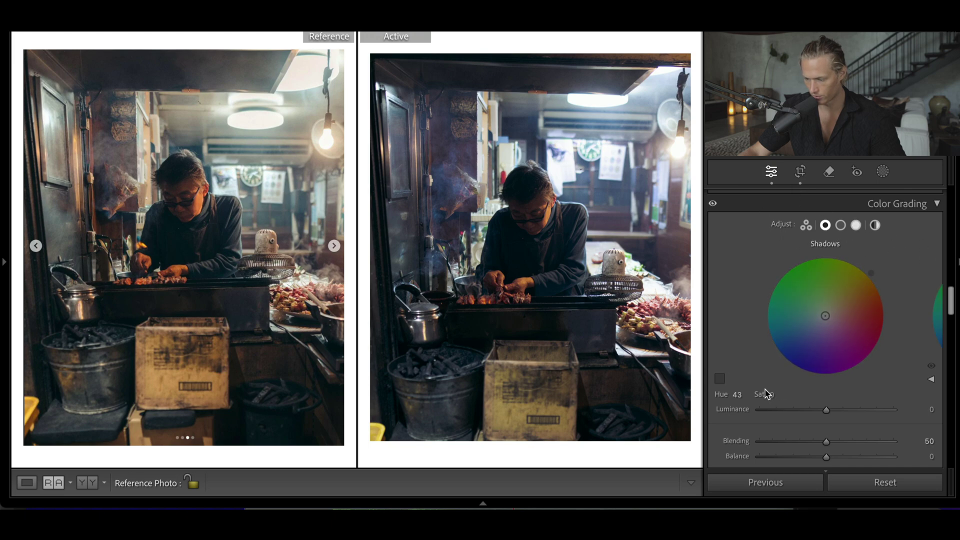
pyautogui.click(771, 395)
pyautogui.write('8')
pyautogui.press('BackSpace')
pyautogui.write('0')
pyautogui.moveTo(773, 394); pyautogui.dragTo(771, 395)
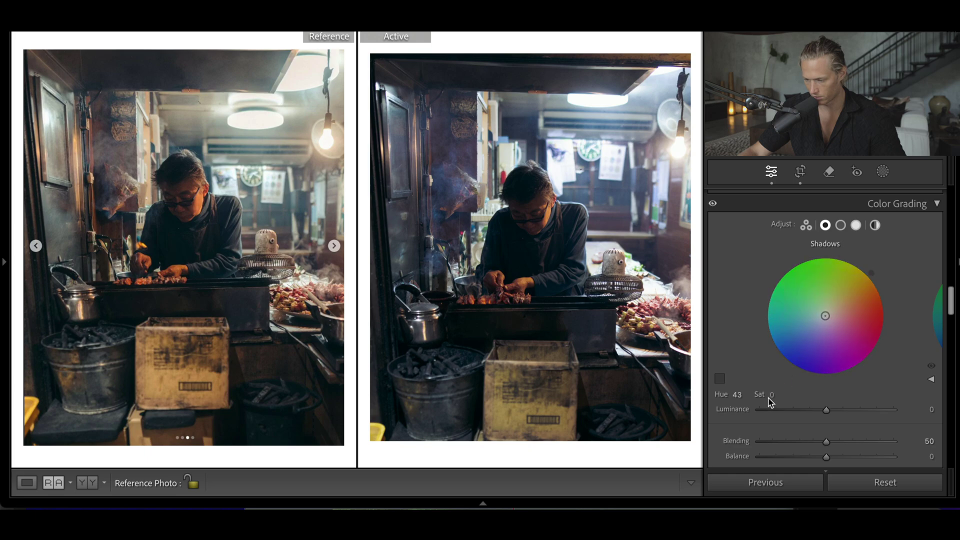
pyautogui.click(775, 395)
pyautogui.write('21')
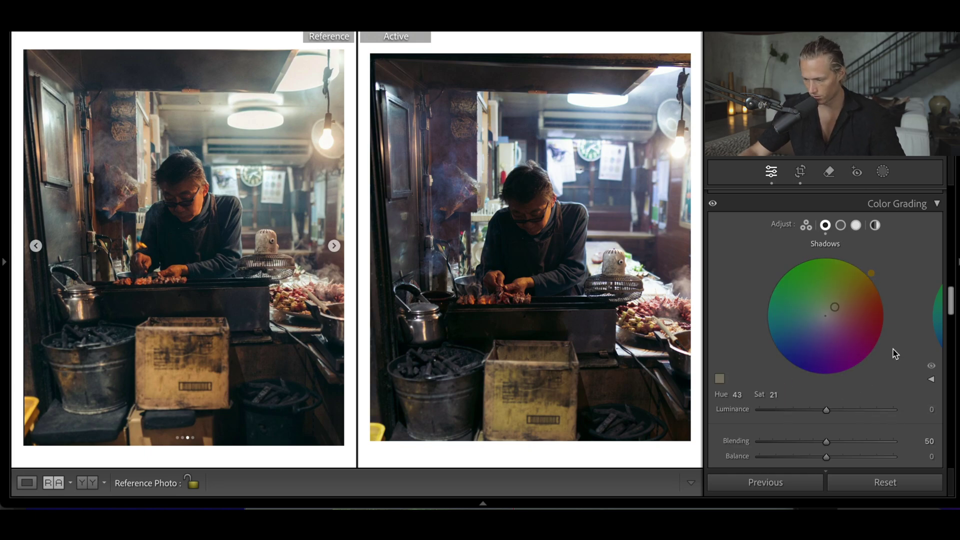
# Color grade the midtones at hue 66 with saturation 5 and the highlights at hue 43 with saturation 34
pyautogui.click(841, 225)
pyautogui.write('5')
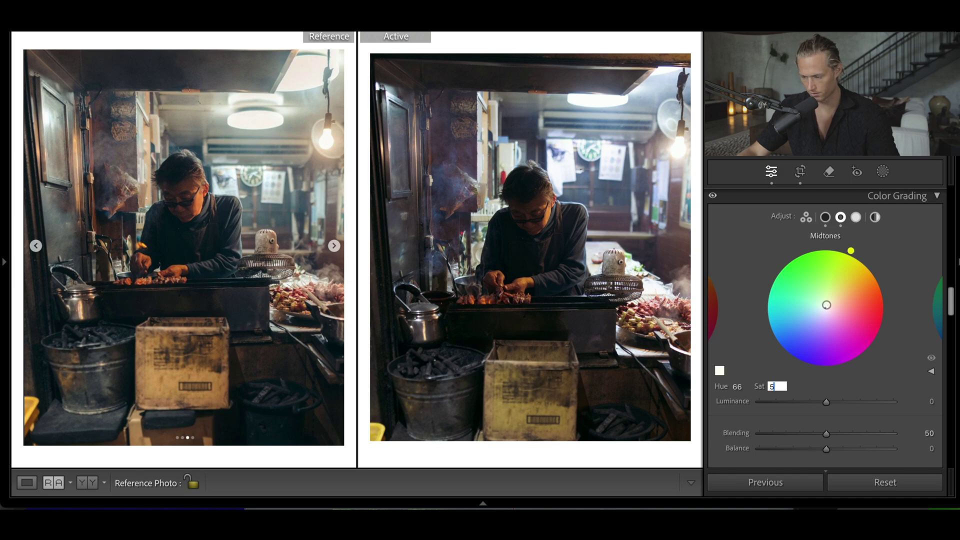
pyautogui.press('Tab')
pyautogui.press('Tab')
pyautogui.press('Tab')
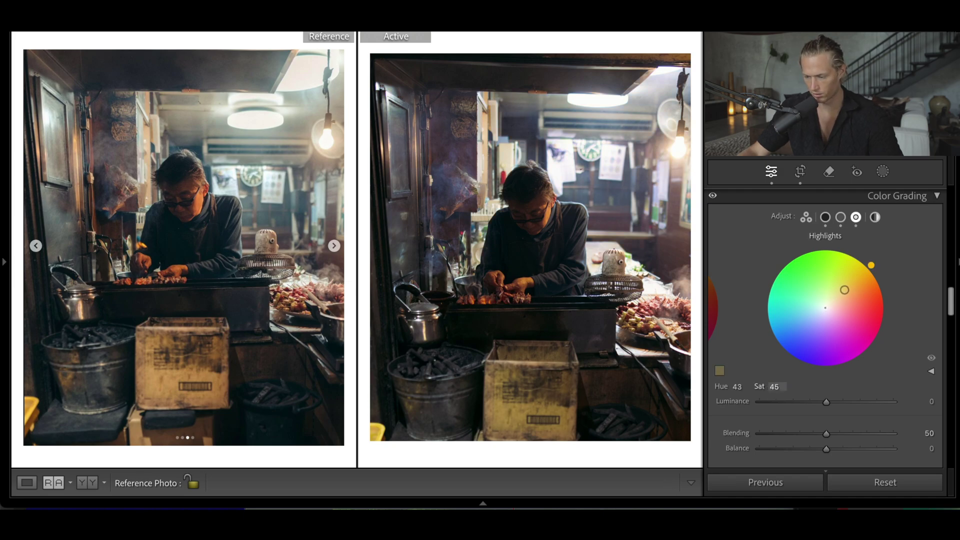
pyautogui.write('34')
pyautogui.press('Return')
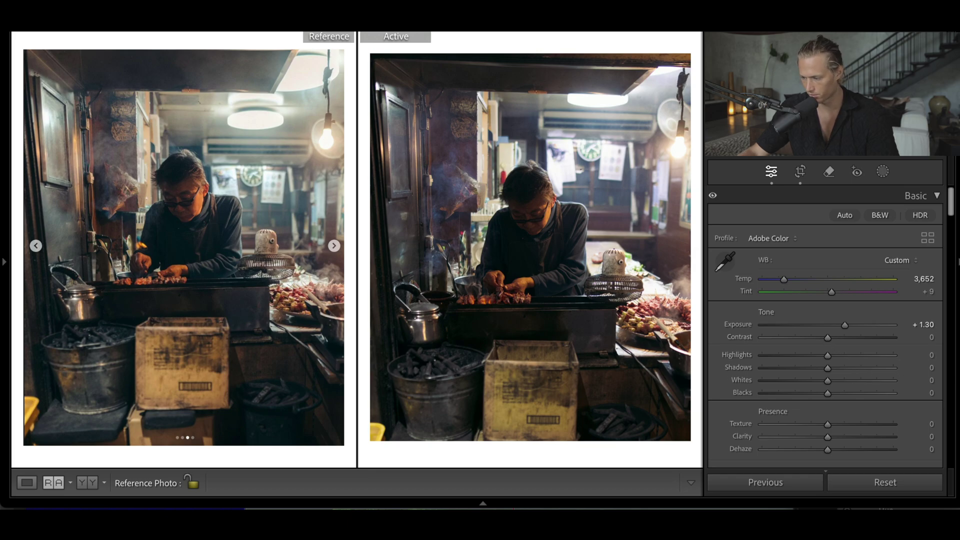
# Set the highlights to −88, the blacks to +100 and the shadows to −41
pyautogui.moveTo(812, 354); pyautogui.dragTo(770, 355)
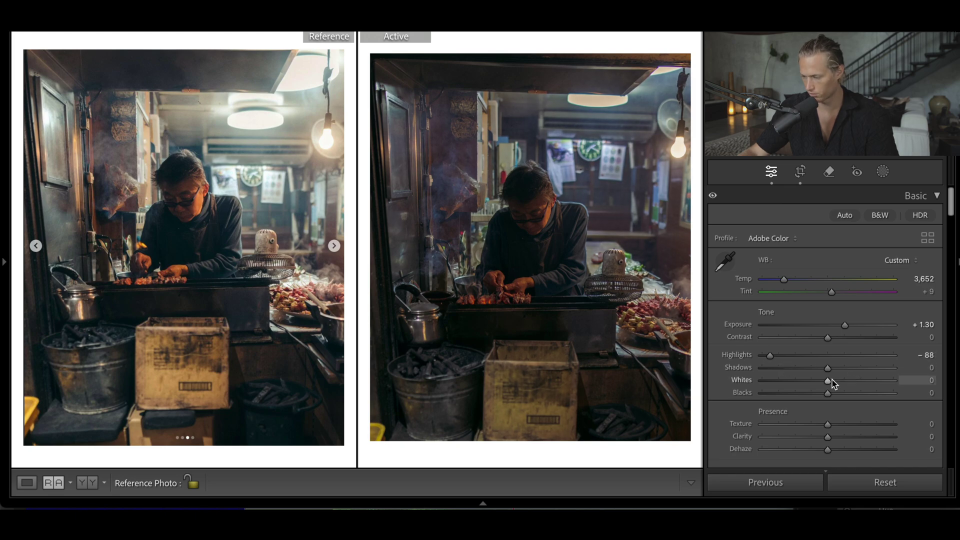
pyautogui.moveTo(826, 371); pyautogui.dragTo(890, 396)
pyautogui.moveTo(813, 369); pyautogui.dragTo(808, 368)
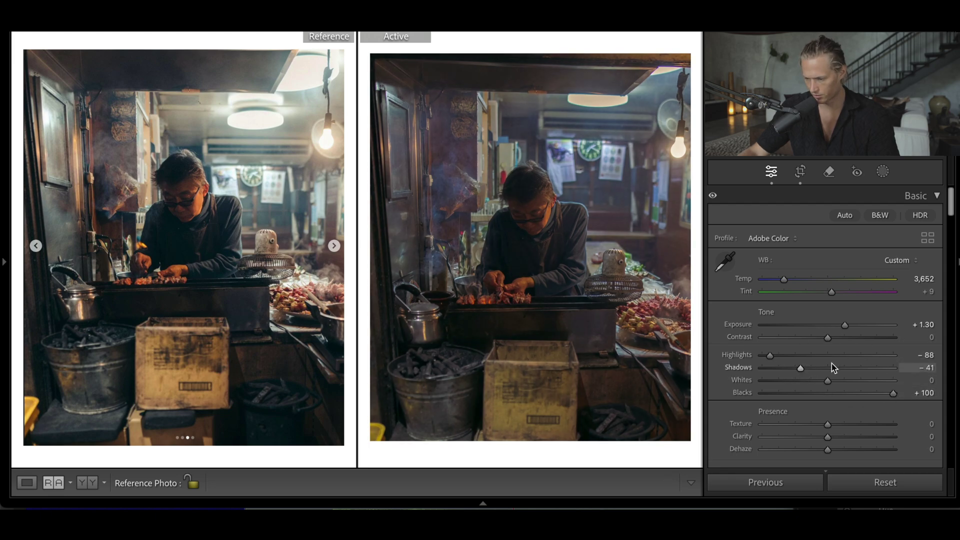
# Inspect the green, blue and red channel tone curves
pyautogui.scroll(-10, 845, 360)
pyautogui.scroll(3, 845, 355)
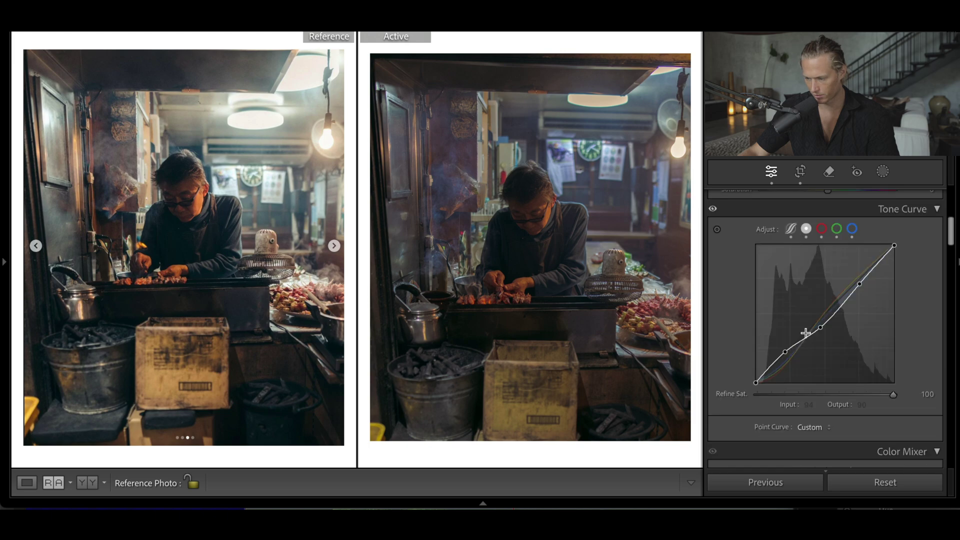
pyautogui.click(837, 229)
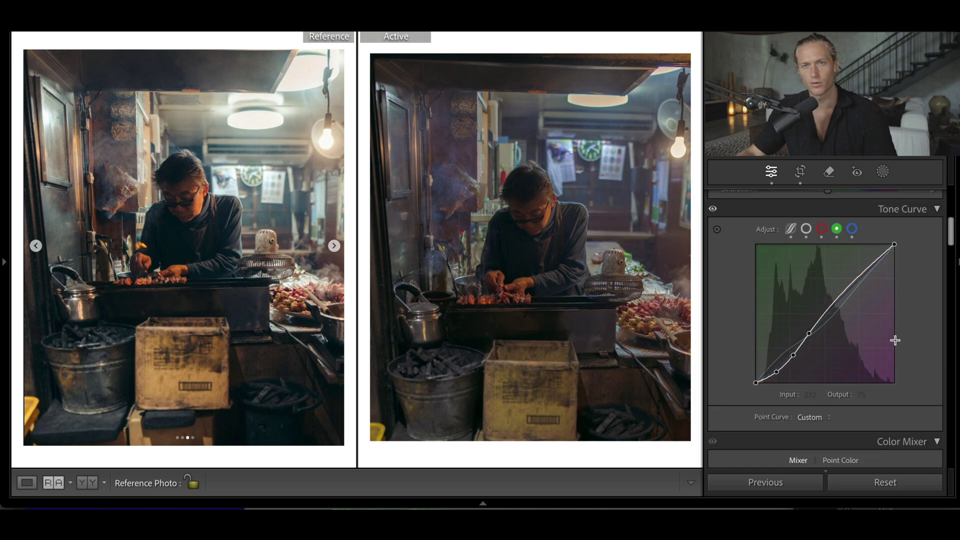
pyautogui.click(852, 229)
pyautogui.click(822, 229)
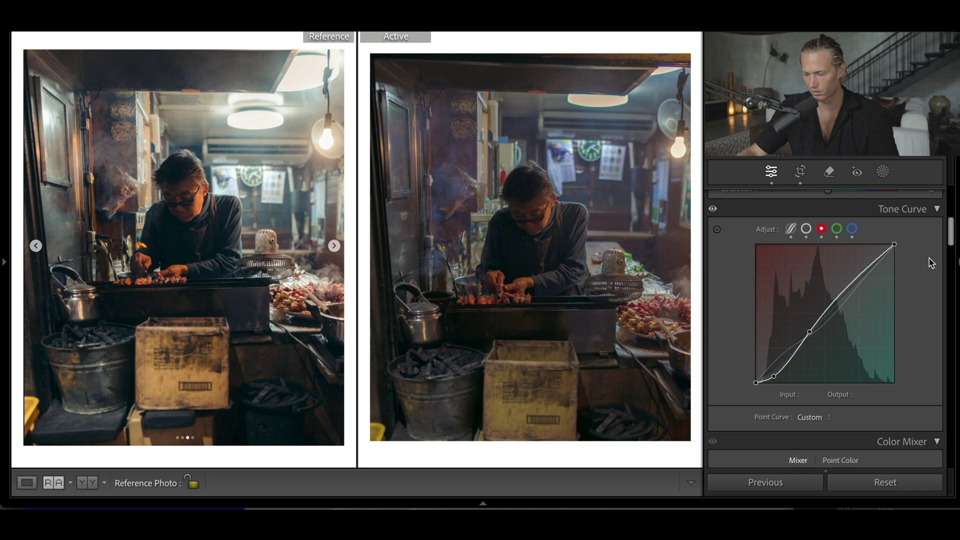
# Refine the tone with shadows at −46, contrast at +41 and whites at +42
pyautogui.scroll(10, 796, 239)
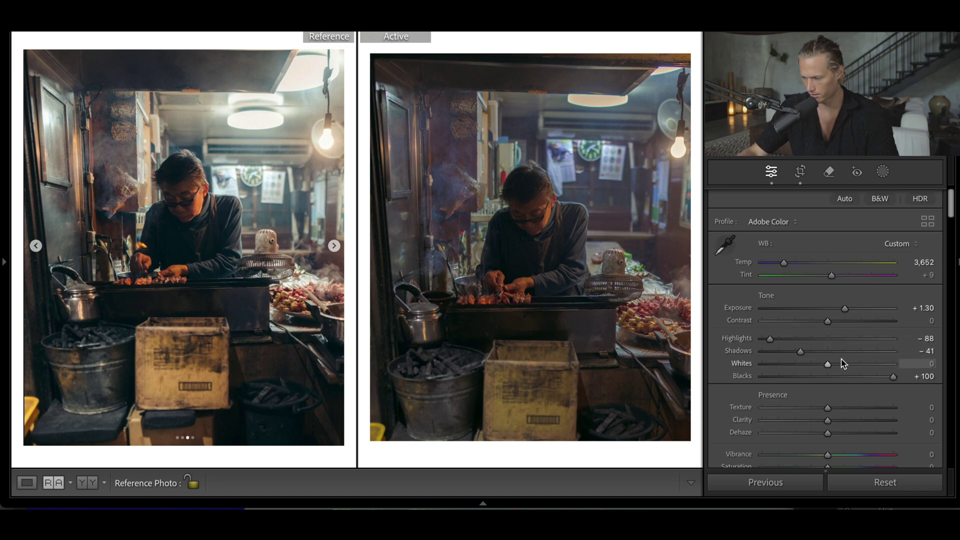
pyautogui.moveTo(801, 352); pyautogui.dragTo(797, 353)
pyautogui.moveTo(826, 322); pyautogui.dragTo(854, 323)
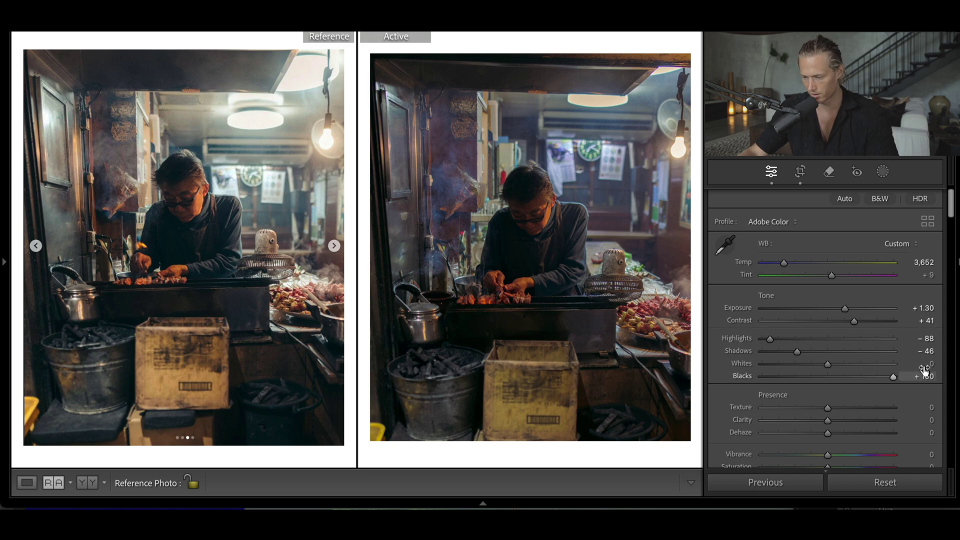
pyautogui.moveTo(828, 364); pyautogui.dragTo(849, 366)
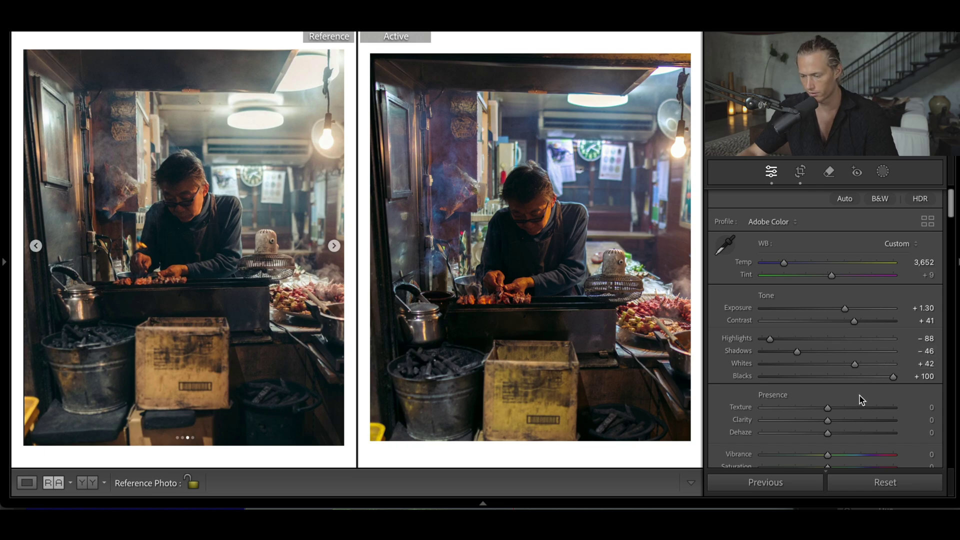
# Soften the photo with texture −2, clarity −13 and dehaze −10, and set vibrance to +3 and saturation to −13
pyautogui.scroll(-3, 859, 394)
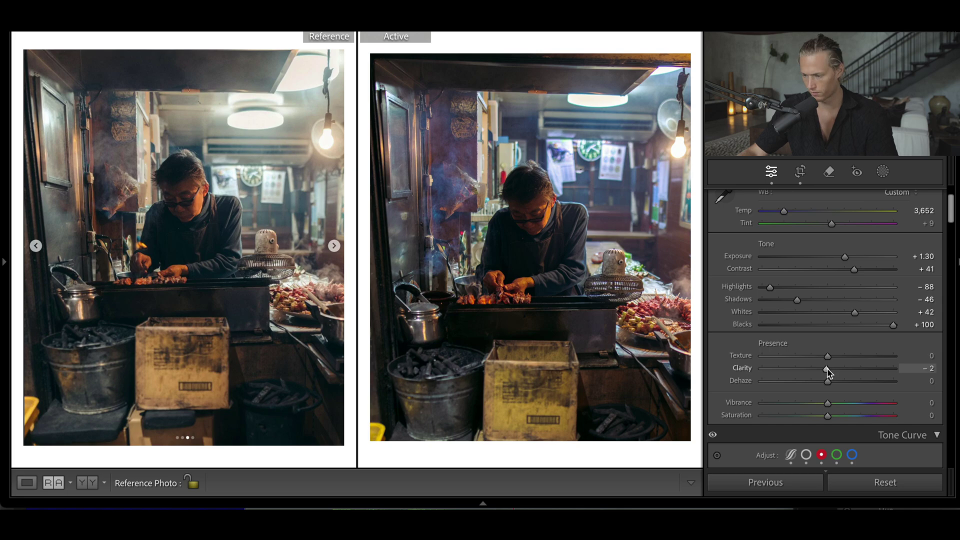
pyautogui.moveTo(827, 370)
pyautogui.mouseDown()
pyautogui.moveTo(821, 382)
pyautogui.moveTo(830, 358)
pyautogui.mouseUp()
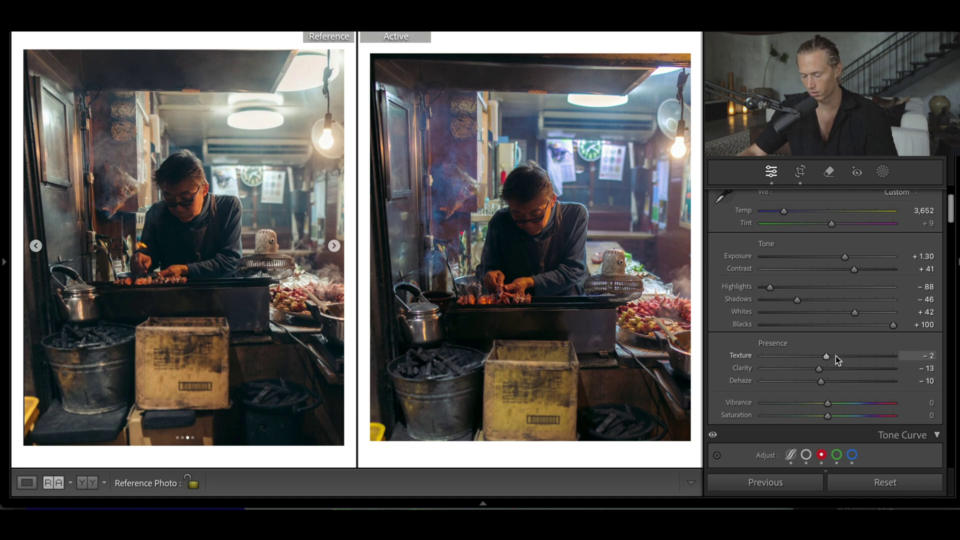
pyautogui.scroll(-3, 836, 353)
pyautogui.moveTo(828, 336); pyautogui.dragTo(830, 336)
pyautogui.moveTo(827, 347); pyautogui.dragTo(818, 345)
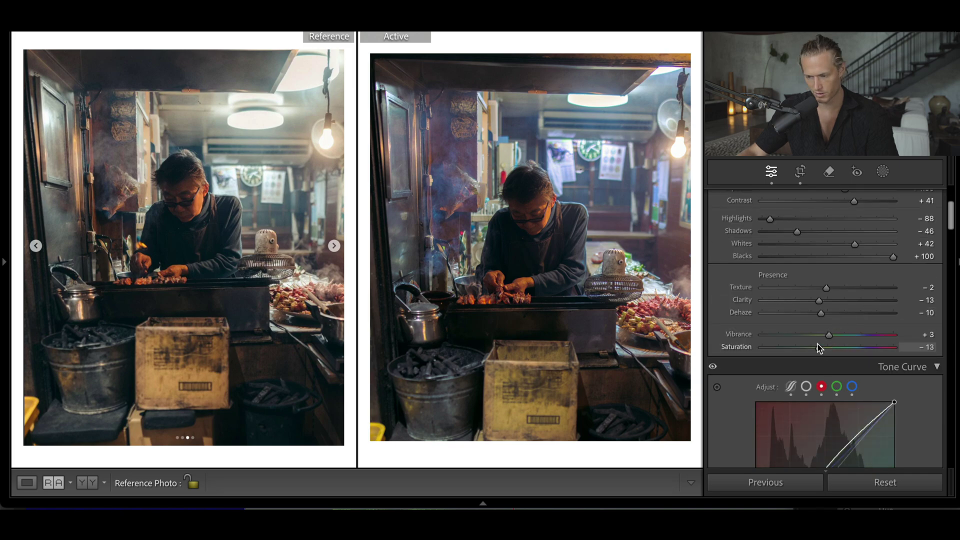
# Calibrate the red primary to hue +30 and saturation +20, and the green primary to hue +50
pyautogui.scroll(-20, 819, 345)
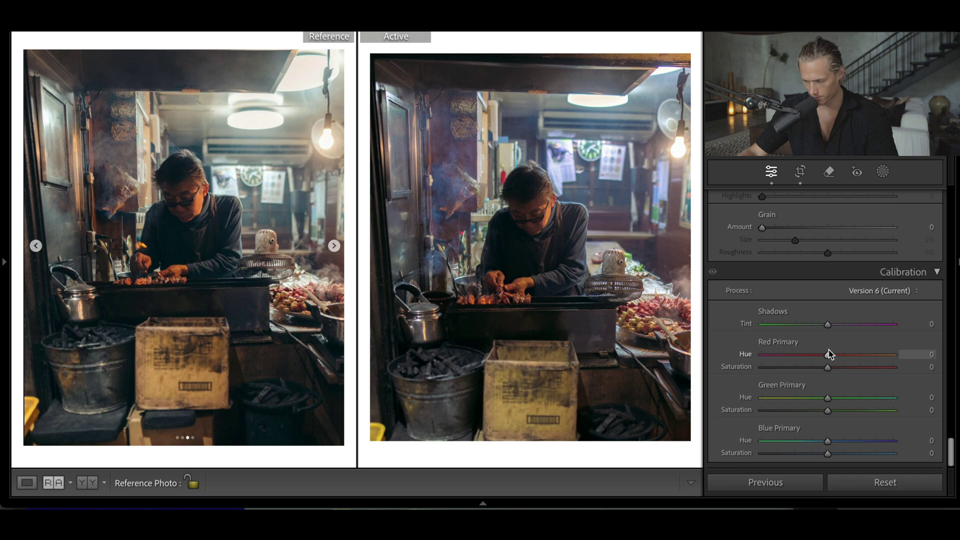
pyautogui.moveTo(845, 359); pyautogui.dragTo(837, 369)
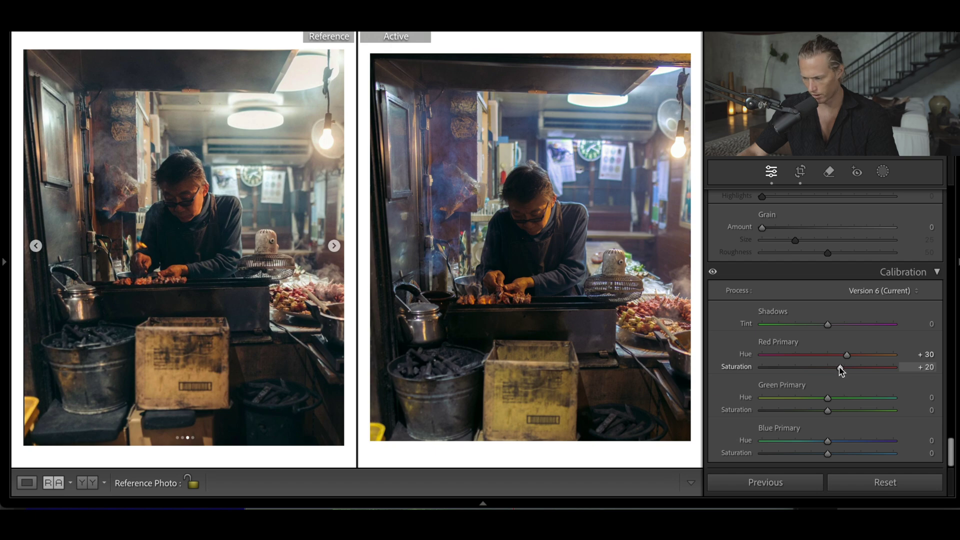
pyautogui.moveTo(830, 399); pyautogui.dragTo(861, 398)
# Calibrate the blue primary to hue −5 and saturation −15, and set the shadows tint to −4
pyautogui.moveTo(828, 441); pyautogui.dragTo(819, 442)
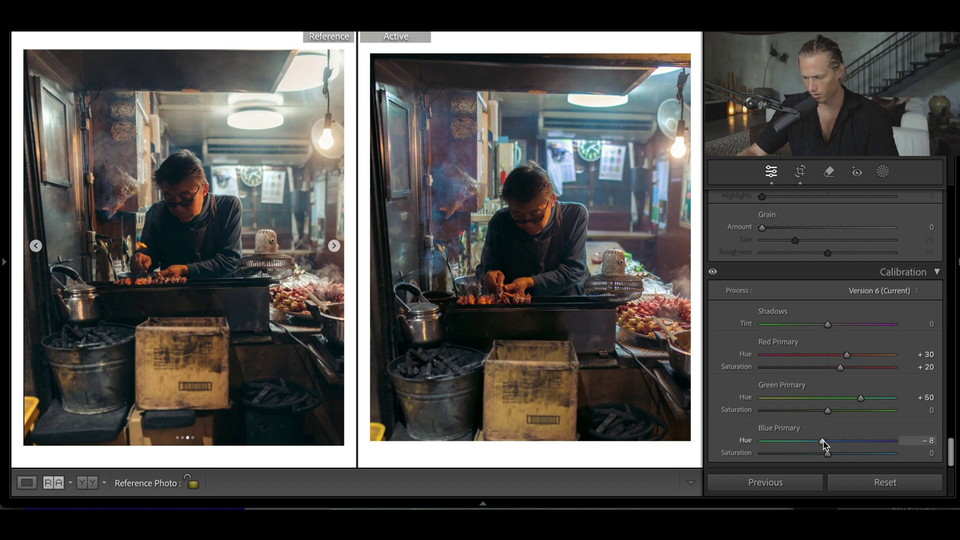
pyautogui.moveTo(824, 442); pyautogui.dragTo(818, 454)
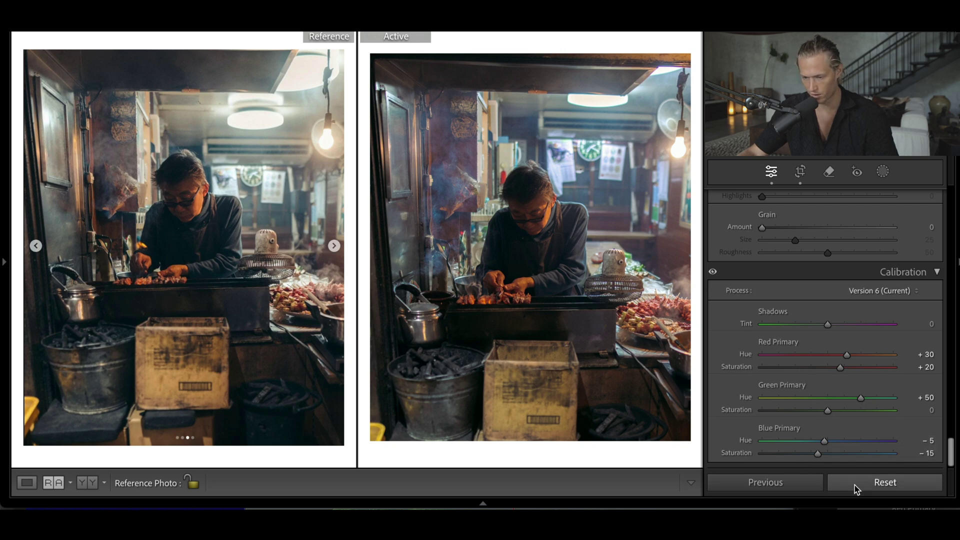
pyautogui.moveTo(828, 324); pyautogui.dragTo(824, 323)
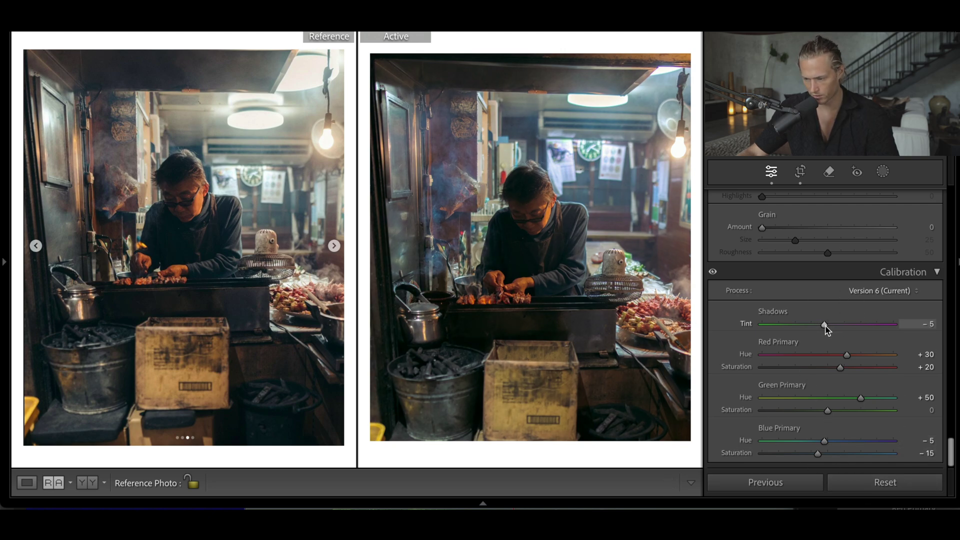
pyautogui.moveTo(828, 326); pyautogui.dragTo(827, 326)
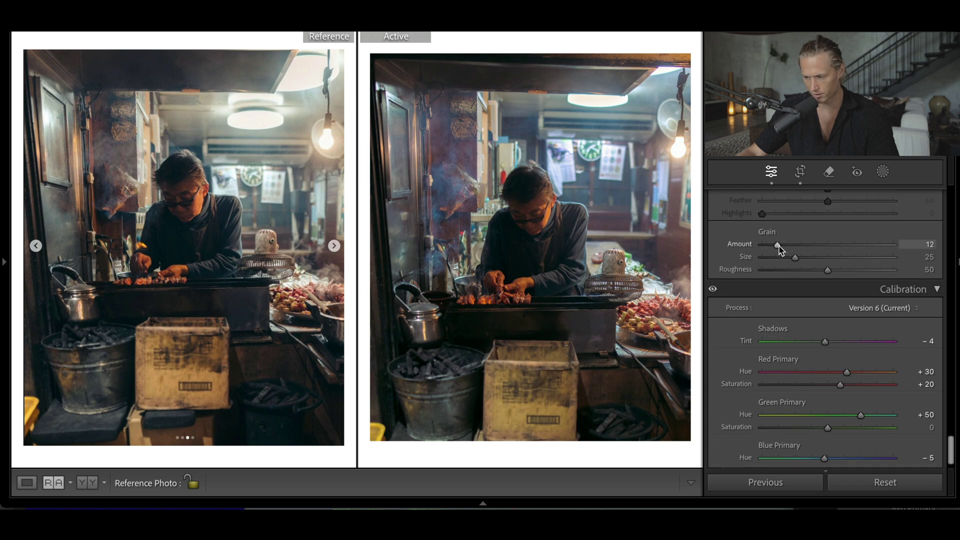
# Set the film grain to amount 11, size 30 and roughness 30
pyautogui.moveTo(780, 247); pyautogui.dragTo(800, 258)
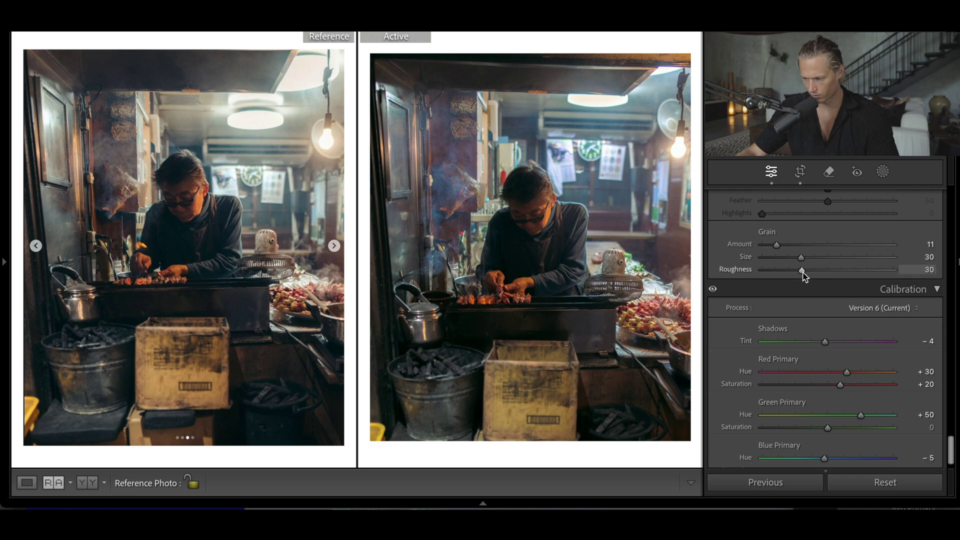
# In the color mixer, set hue to yellow −21, green −10, blue −2, and saturation to orange −10, yellow −12, green −44, aqua −40, blue −19
pyautogui.scroll(8, 800, 273)
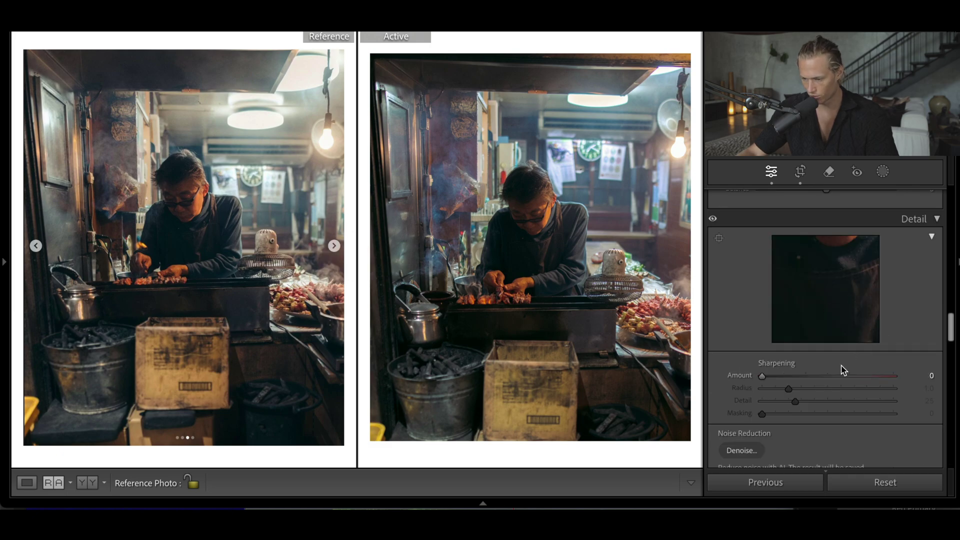
pyautogui.scroll(10, 844, 371)
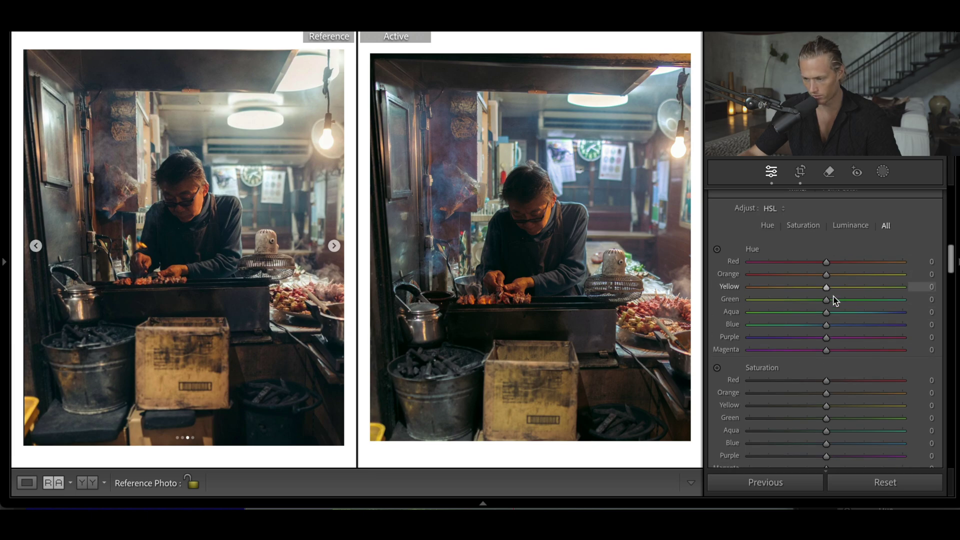
pyautogui.scroll(-1, 834, 295)
pyautogui.moveTo(826, 278); pyautogui.dragTo(791, 283)
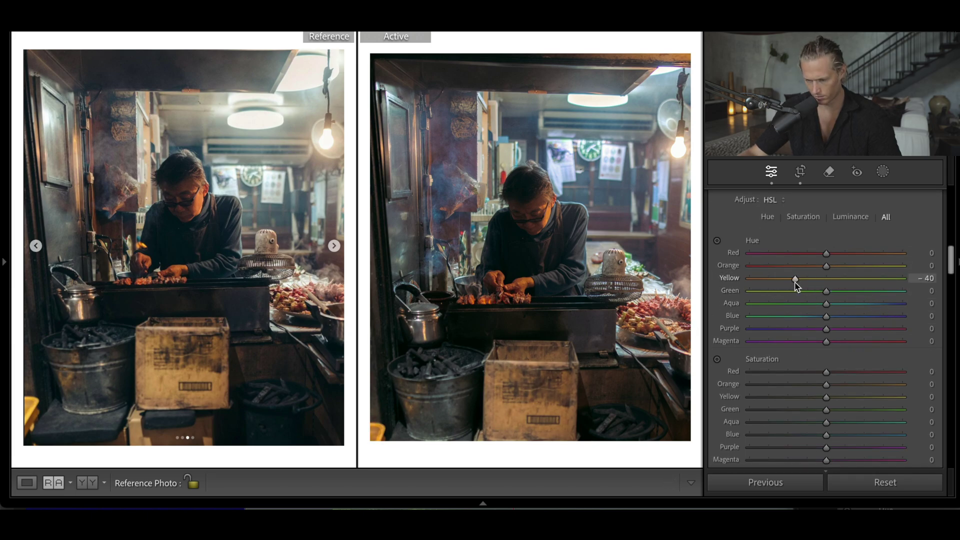
pyautogui.moveTo(826, 292)
pyautogui.mouseDown()
pyautogui.moveTo(739, 307)
pyautogui.moveTo(869, 284)
pyautogui.moveTo(822, 293)
pyautogui.mouseUp()
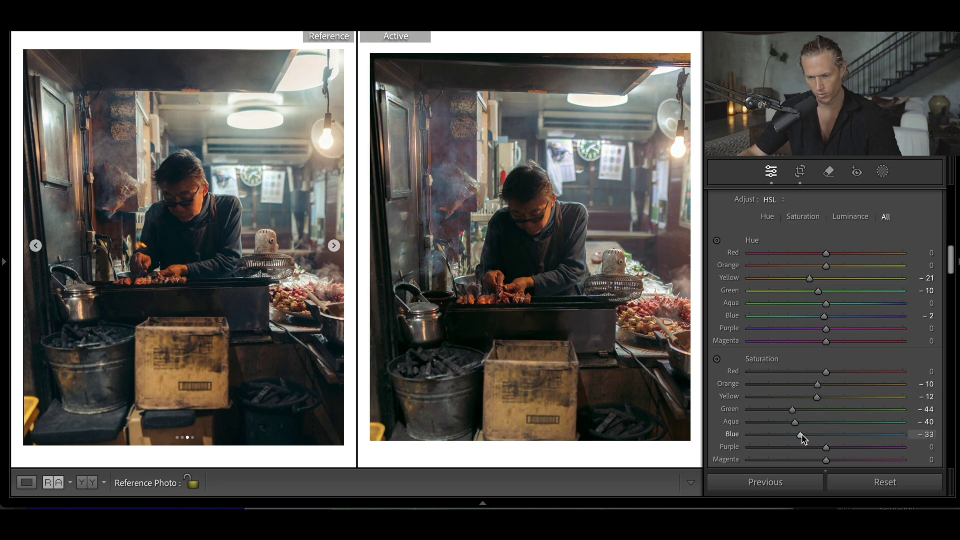
pyautogui.moveTo(802, 434)
pyautogui.mouseDown()
pyautogui.moveTo(849, 434)
pyautogui.moveTo(792, 433)
pyautogui.moveTo(819, 430)
pyautogui.mouseUp()
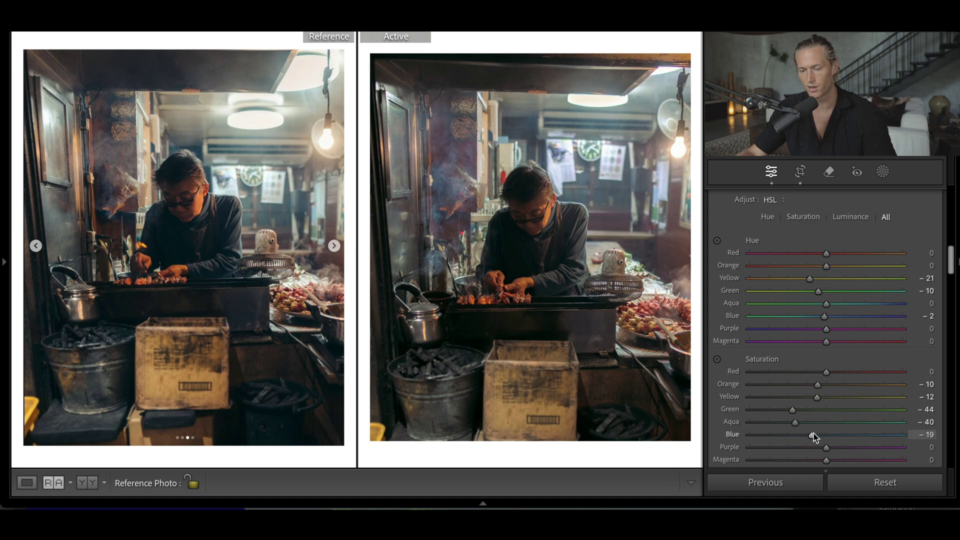
# Darken the color mixer's luminance to orange −10, yellow −12, aqua −32 and blue −11
pyautogui.scroll(-4, 830, 350)
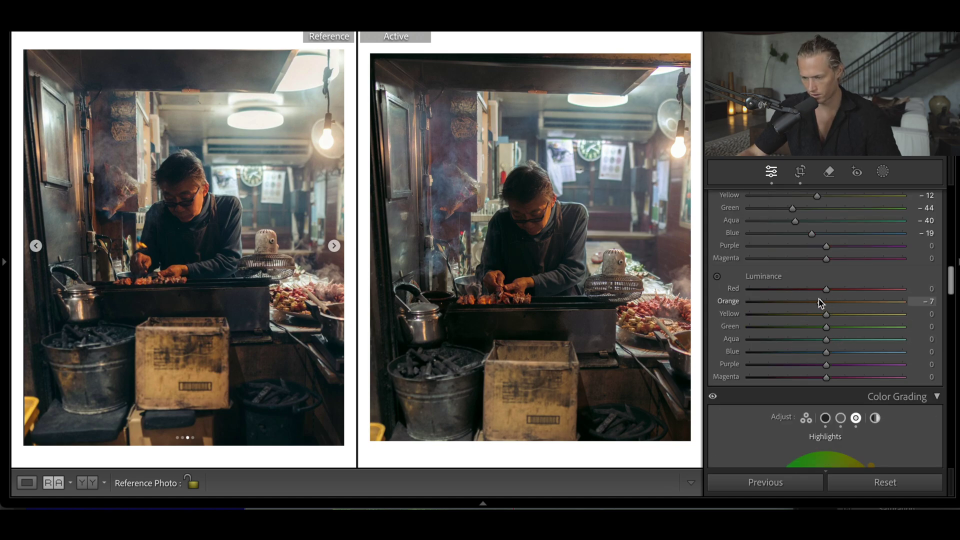
pyautogui.moveTo(826, 314); pyautogui.dragTo(825, 314)
pyautogui.moveTo(817, 345)
pyautogui.mouseDown()
pyautogui.moveTo(873, 353)
pyautogui.moveTo(806, 350)
pyautogui.moveTo(833, 355)
pyautogui.moveTo(817, 355)
pyautogui.mouseUp()
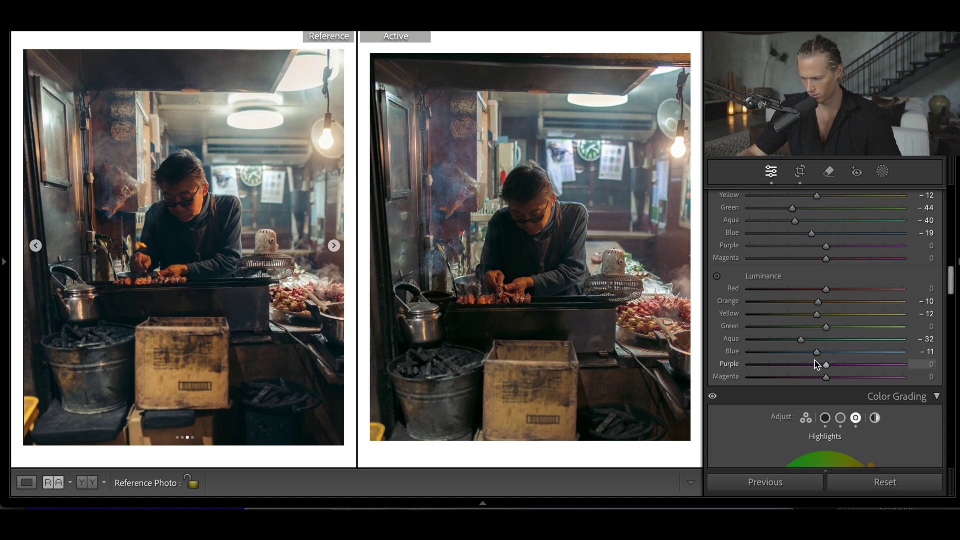
# Move the shadow point of the main white tone curve to input 34, output 39
pyautogui.scroll(-5, 821, 364)
pyautogui.scroll(10, 804, 364)
pyautogui.scroll(5, 850, 326)
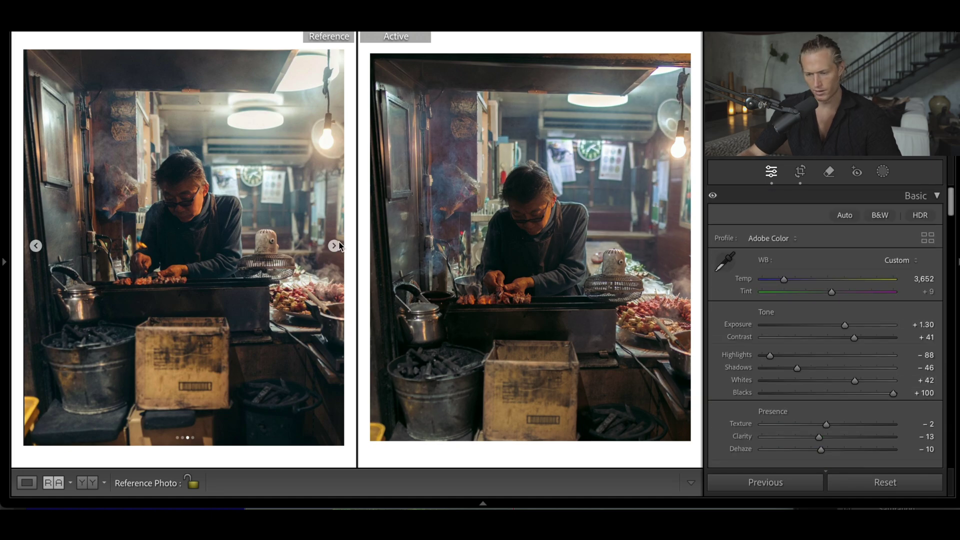
pyautogui.scroll(-5, 803, 396)
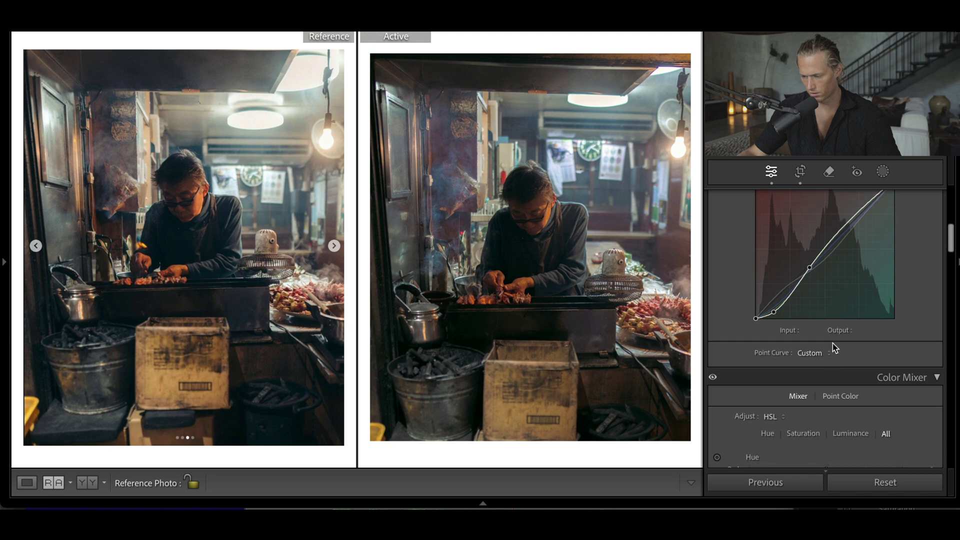
pyautogui.scroll(1, 796, 262)
pyautogui.click(807, 199)
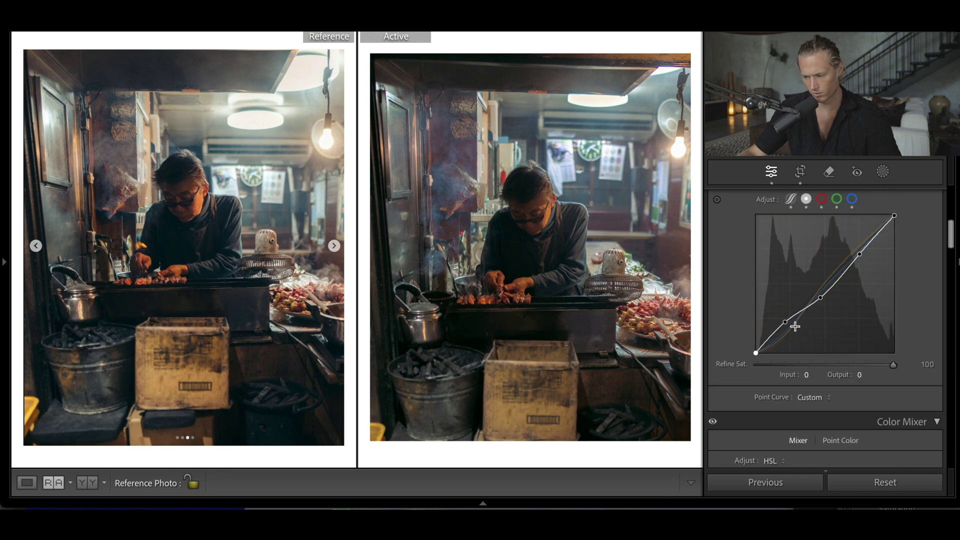
pyautogui.moveTo(785, 322); pyautogui.dragTo(774, 332)
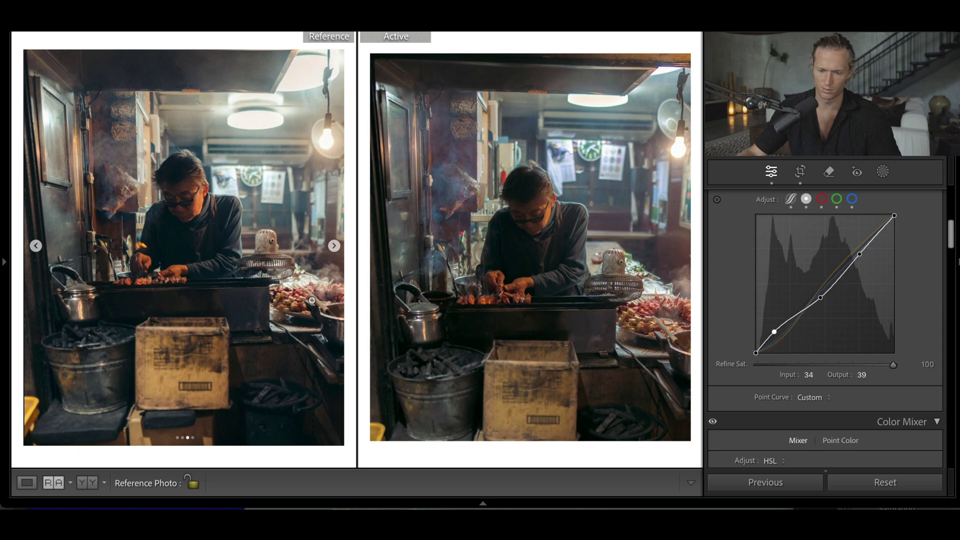
# Refine the presence settings with clarity at −11, dehaze at −10 and saturation at −18
pyautogui.scroll(-10, 821, 332)
pyautogui.scroll(10, 821, 331)
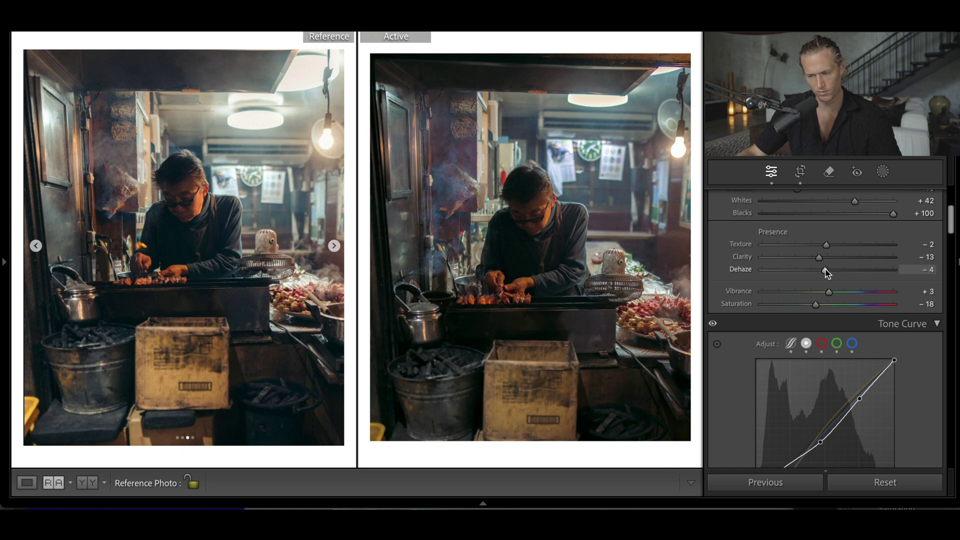
pyautogui.moveTo(828, 271); pyautogui.dragTo(824, 261)
pyautogui.scroll(3, 854, 280)
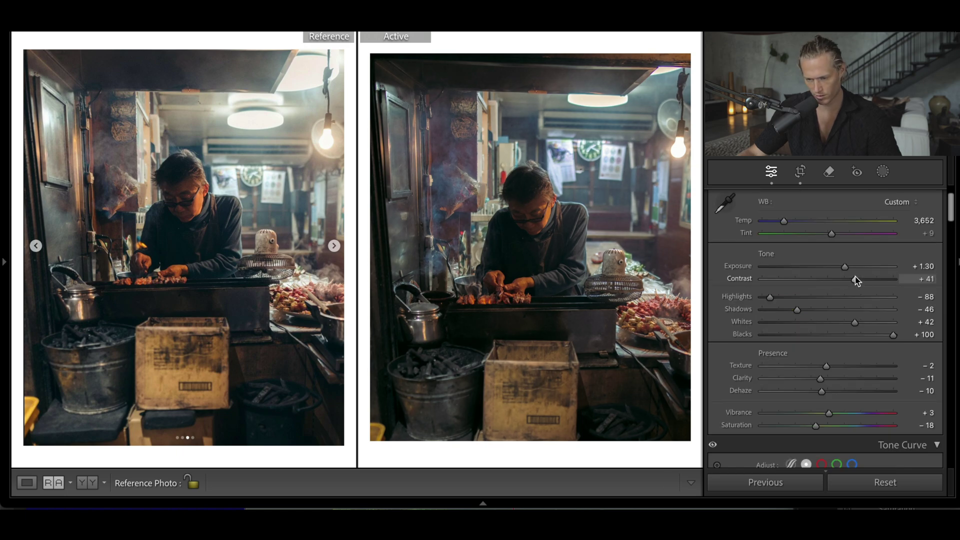
# Set the highlights to −44 and place the tone curve's upper point at input 191, output 182
pyautogui.scroll(-1, 856, 277)
pyautogui.moveTo(770, 245); pyautogui.dragTo(798, 246)
pyautogui.scroll(-1, 856, 305)
pyautogui.scroll(-5, 857, 304)
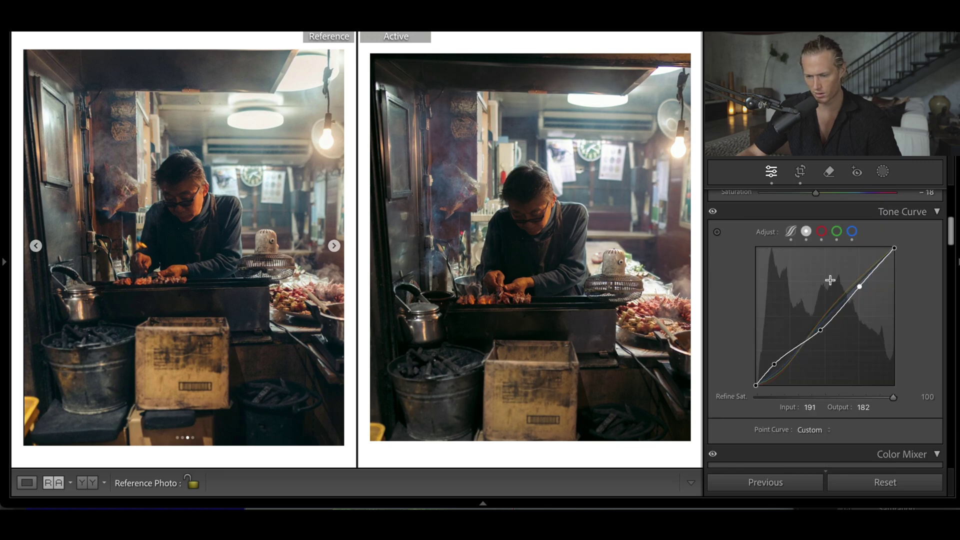
# Rebalance the tone with whites at +17, shadows at −44 and contrast at +57
pyautogui.scroll(5, 831, 275)
pyautogui.moveTo(851, 328)
pyautogui.mouseDown()
pyautogui.moveTo(827, 327)
pyautogui.moveTo(838, 331)
pyautogui.mouseUp()
pyautogui.scroll(-1, 805, 311)
pyautogui.scroll(-10, 854, 302)
pyautogui.scroll(15, 848, 293)
pyautogui.moveTo(856, 329); pyautogui.dragTo(868, 330)
# Paint a size 10 auto-masked brush mask over the cook and slightly raise the exposure within it
pyautogui.click(888, 176)
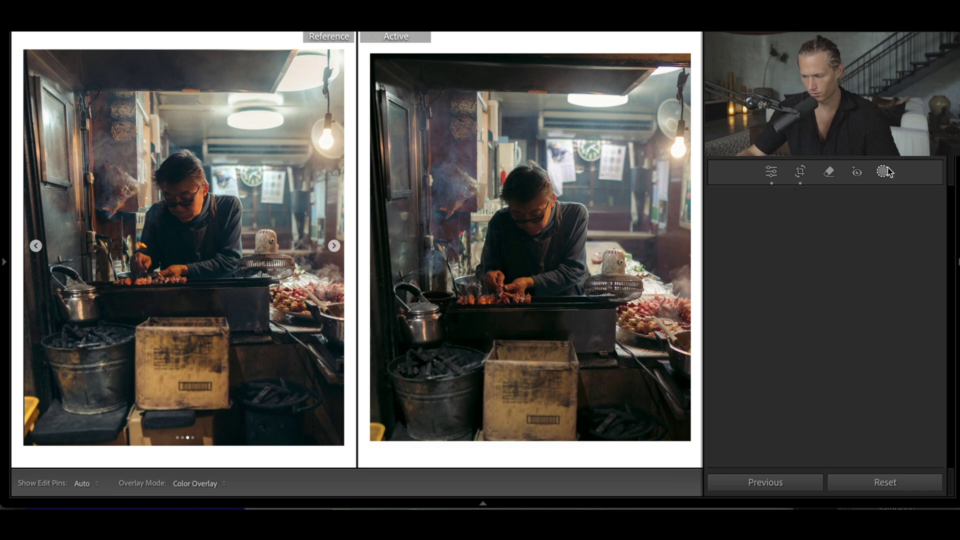
pyautogui.click(742, 294)
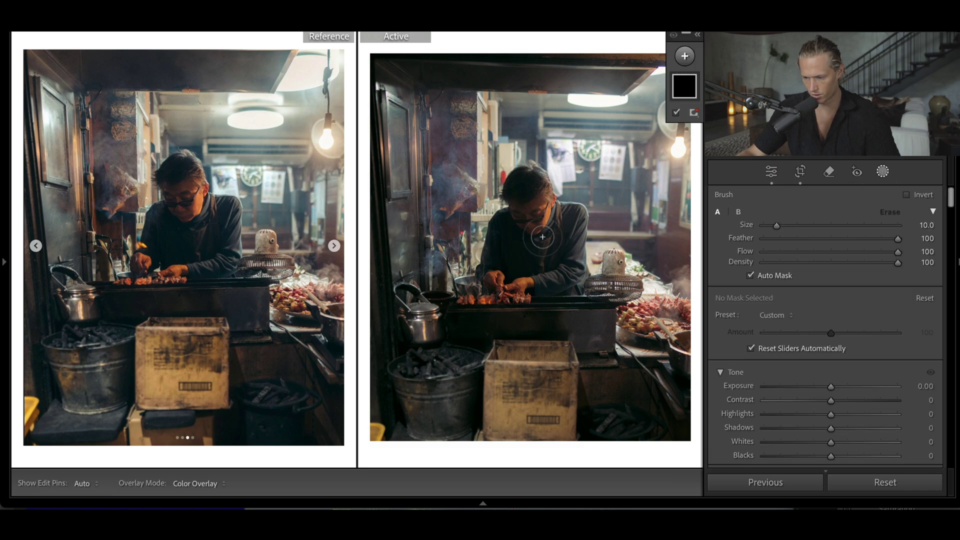
pyautogui.moveTo(540, 225)
pyautogui.mouseDown()
pyautogui.moveTo(532, 214)
pyautogui.moveTo(530, 225)
pyautogui.mouseUp()
pyautogui.moveTo(489, 261)
pyautogui.mouseDown()
pyautogui.moveTo(507, 220)
pyautogui.moveTo(546, 270)
pyautogui.moveTo(540, 287)
pyautogui.moveTo(510, 284)
pyautogui.moveTo(547, 284)
pyautogui.moveTo(564, 245)
pyautogui.mouseUp()
pyautogui.moveTo(831, 387); pyautogui.dragTo(834, 389)
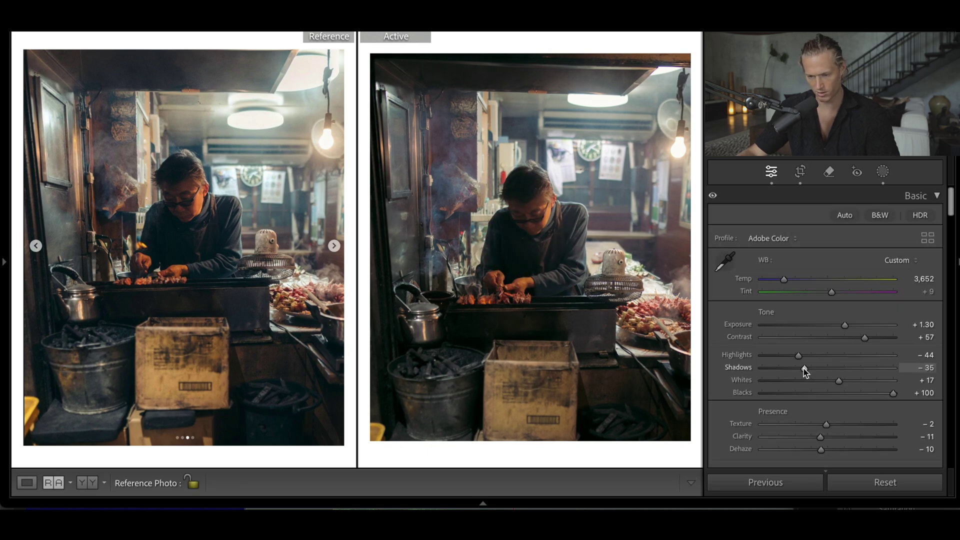
pyautogui.moveTo(804, 369); pyautogui.dragTo(799, 368)
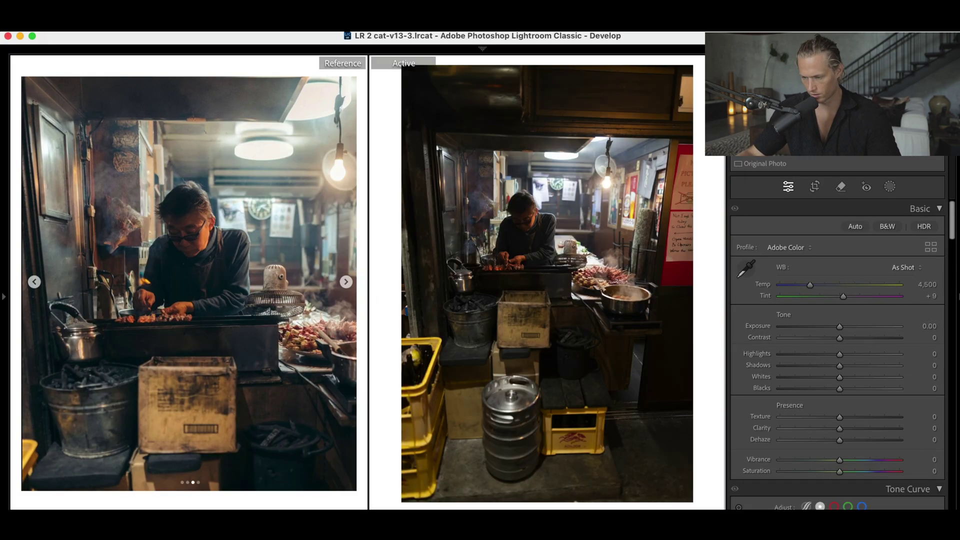
# Compare the graded photo with its unedited version by undoing the settings reset and resetting again
pyautogui.press('super+z')
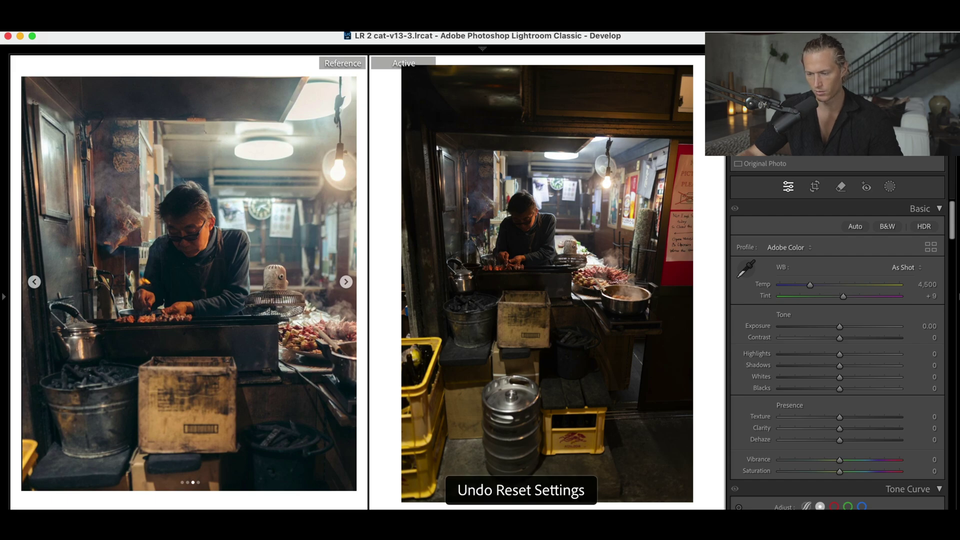
pyautogui.press('shift+super+r')
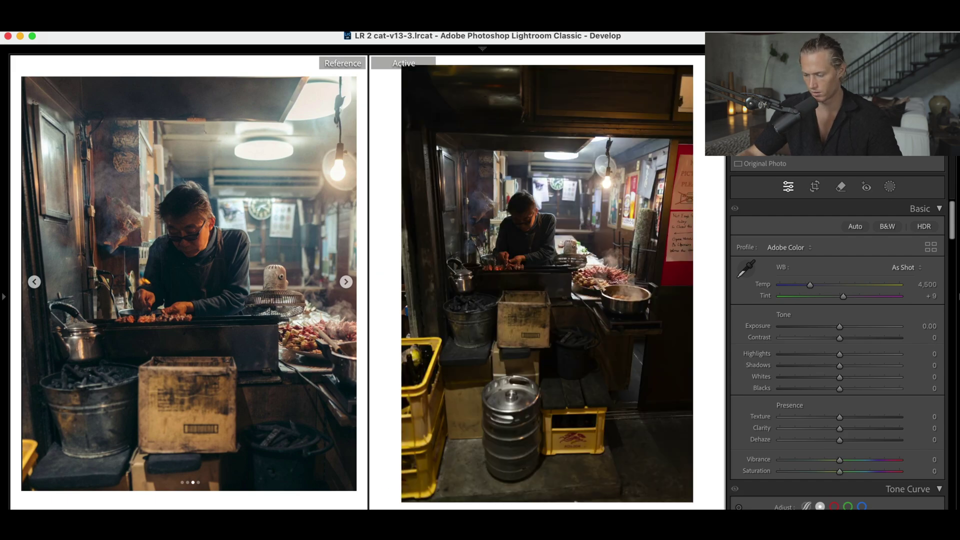